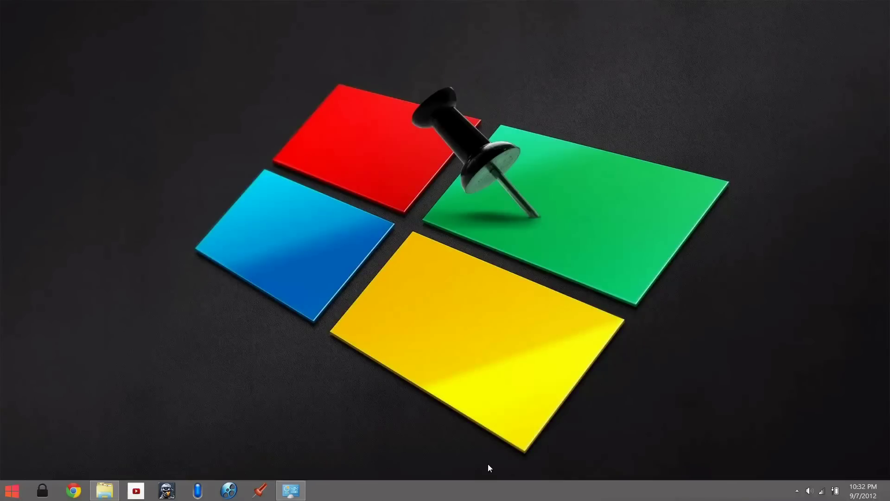
Step: Restore the Taskbar Pinner folder window and drag My Class Schedule onto Acrobat's taskbar entry
{"action": "left_click", "coordinate": [104, 491]}
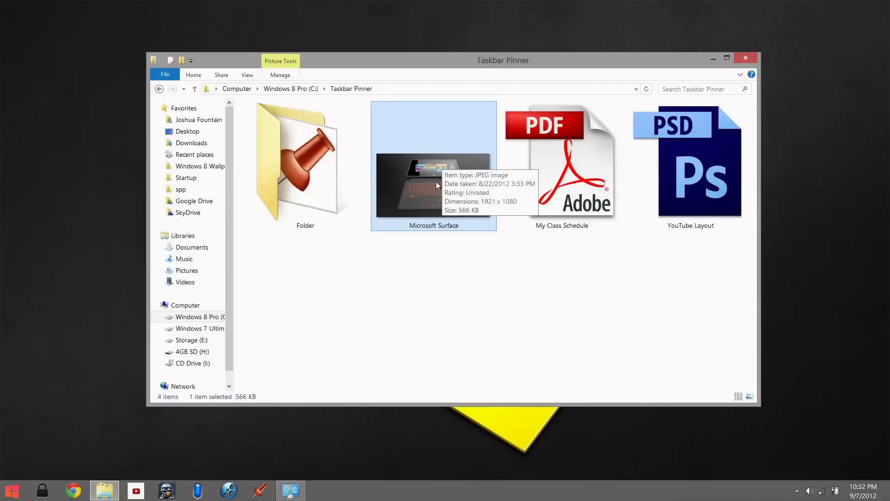
{"action": "left_click_drag", "start_coordinate": [441, 161], "coordinate": [448, 490]}
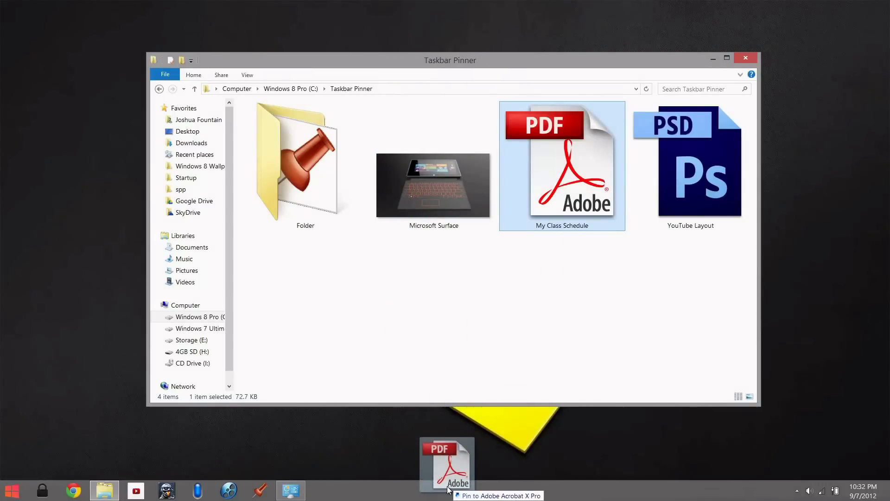
{"action": "left_click_drag", "start_coordinate": [449, 489], "coordinate": [449, 490]}
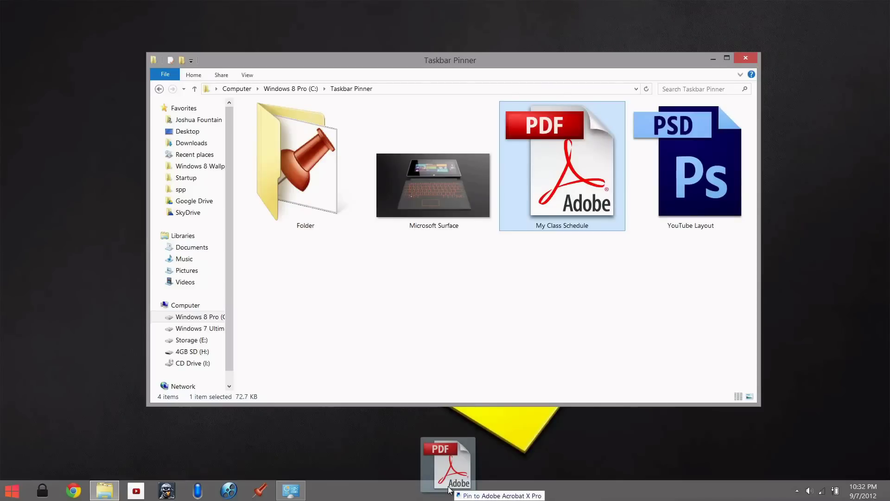
{"action": "left_click_drag", "start_coordinate": [449, 490], "coordinate": [449, 490]}
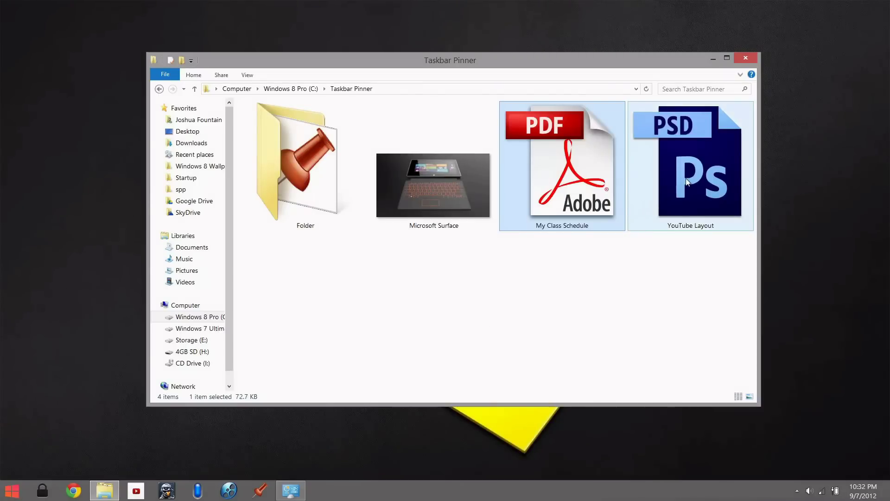
Step: Pin YouTube Layout to Photoshop's taskbar jump list, then close the folder window
{"action": "left_click_drag", "start_coordinate": [686, 178], "coordinate": [518, 485]}
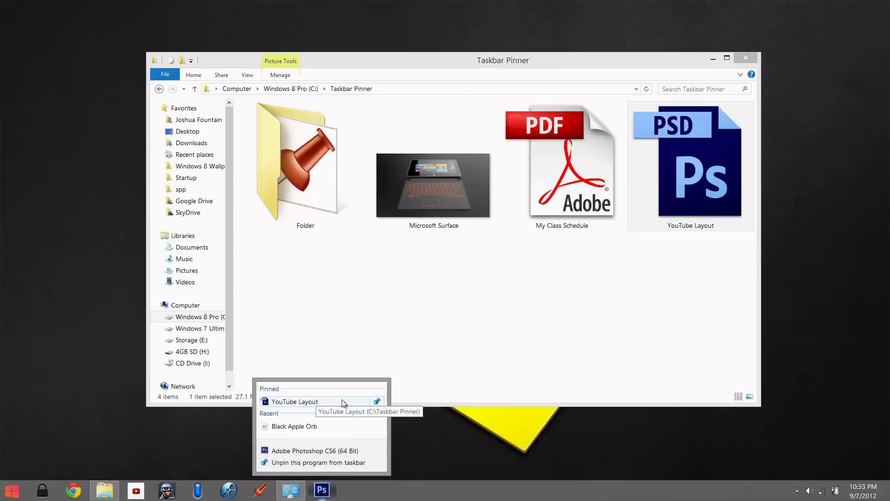
{"action": "left_click", "coordinate": [429, 349]}
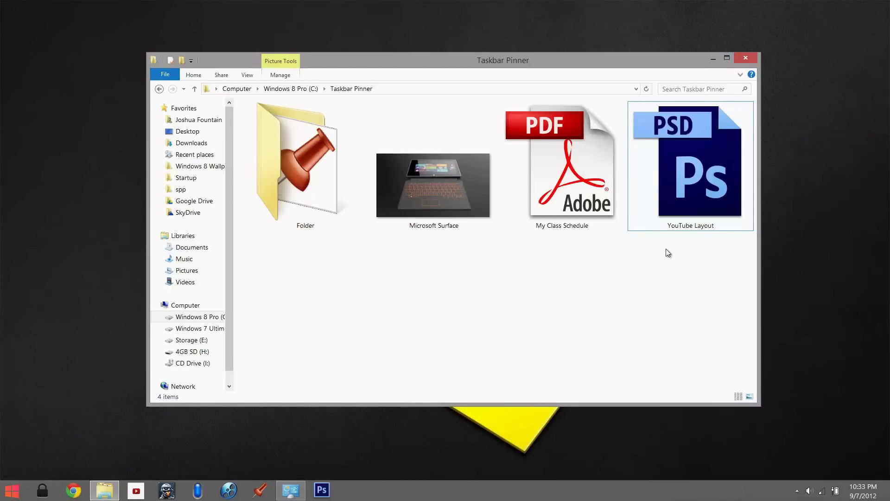
{"action": "left_click", "coordinate": [744, 58]}
Step: Launch TaskbarPinner, move it to the upper right, and pin YouTube Layout as its own icon
{"action": "left_click", "coordinate": [260, 489]}
{"action": "left_click_drag", "start_coordinate": [444, 153], "coordinate": [705, 94]}
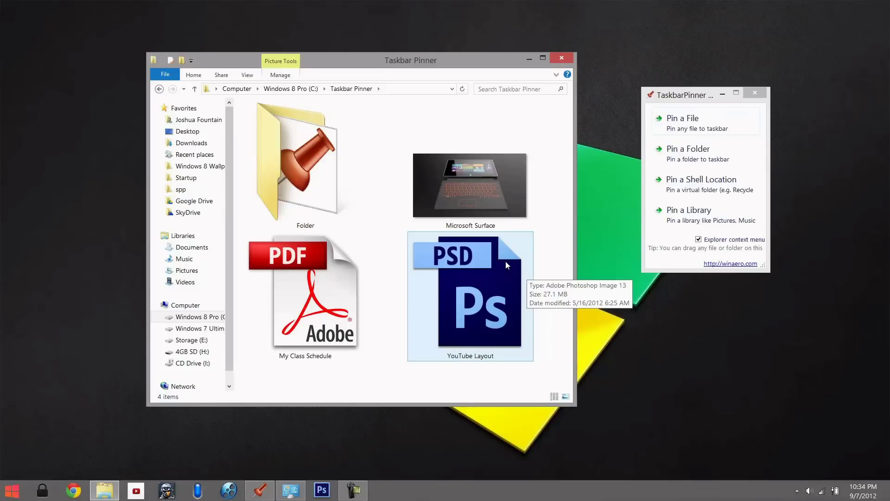
{"action": "left_click_drag", "start_coordinate": [493, 271], "coordinate": [287, 307]}
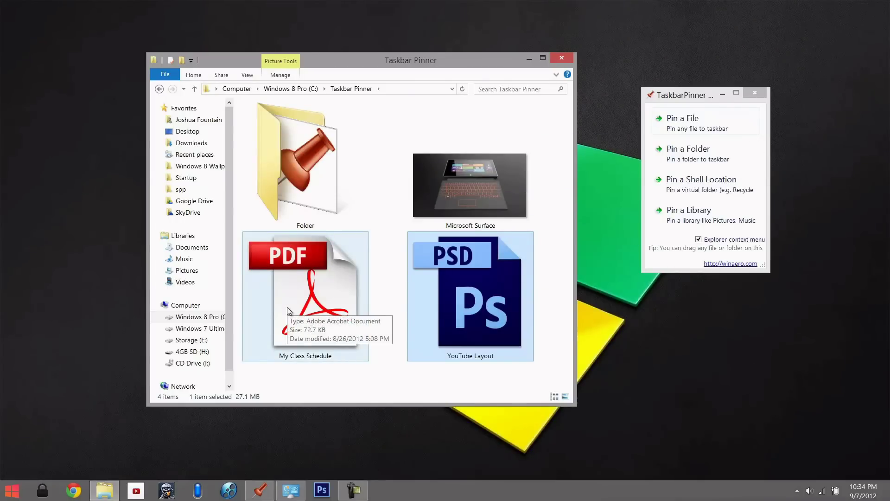
Step: Pin the My Class Schedule PDF and the Microsoft Surface image as separate taskbar icons
{"action": "left_click", "coordinate": [287, 307]}
{"action": "left_click_drag", "start_coordinate": [288, 307], "coordinate": [762, 259]}
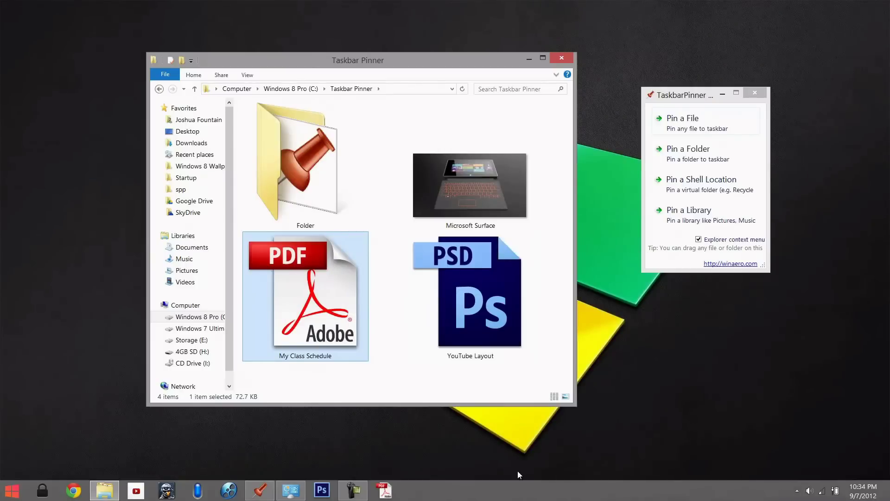
{"action": "left_click", "coordinate": [469, 189]}
{"action": "left_click_drag", "start_coordinate": [470, 190], "coordinate": [763, 124]}
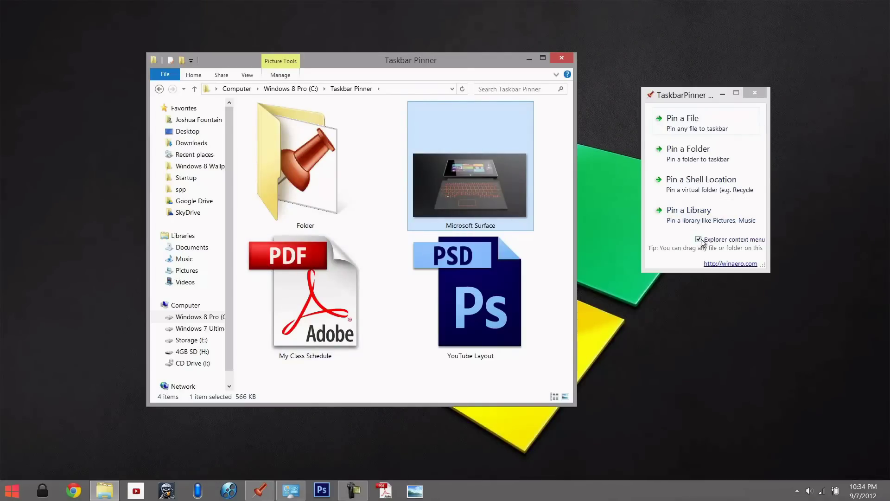
{"action": "left_click", "coordinate": [282, 172]}
Step: Pin Folder via its Pin with TaskBarPinner menu item, then pin the user profile folder via Pin a Folder
{"action": "right_click", "coordinate": [283, 174]}
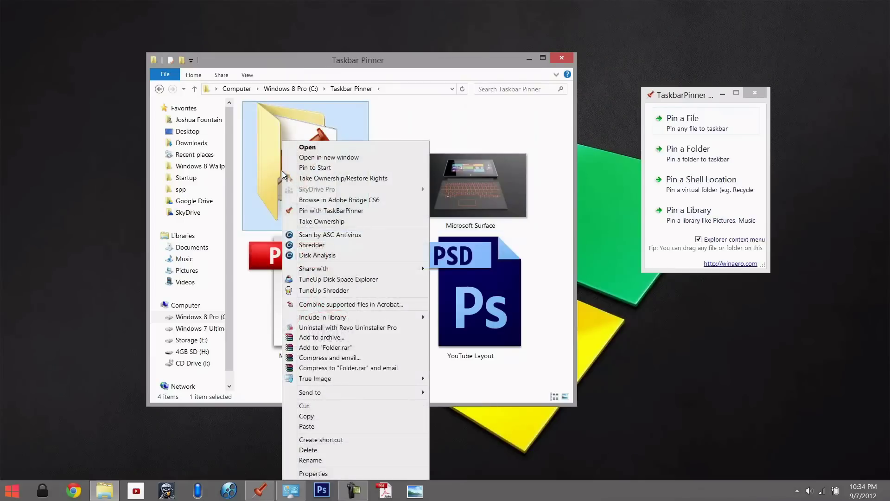
{"action": "left_click", "coordinate": [334, 211]}
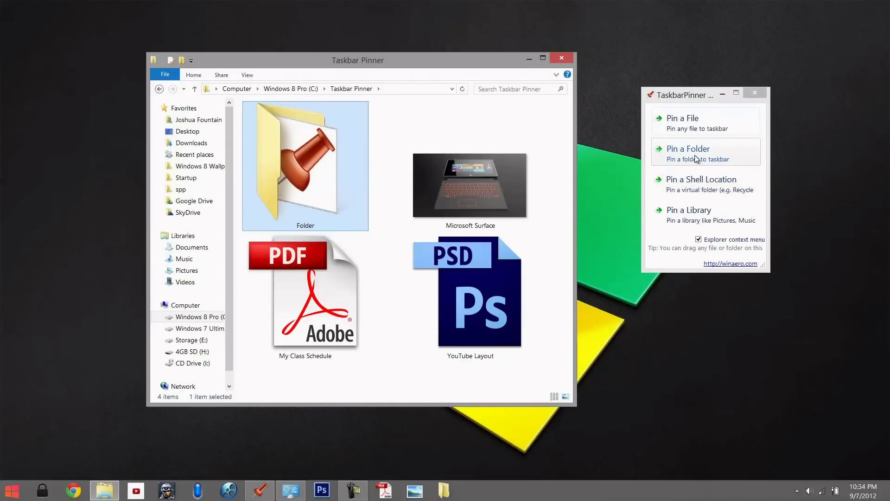
{"action": "left_click", "coordinate": [695, 154]}
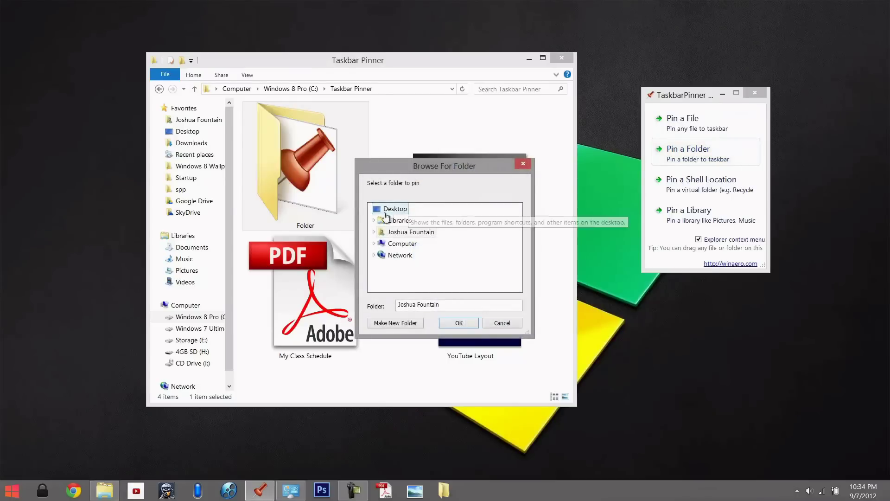
{"action": "double_click", "coordinate": [393, 235]}
{"action": "left_click", "coordinate": [459, 323]}
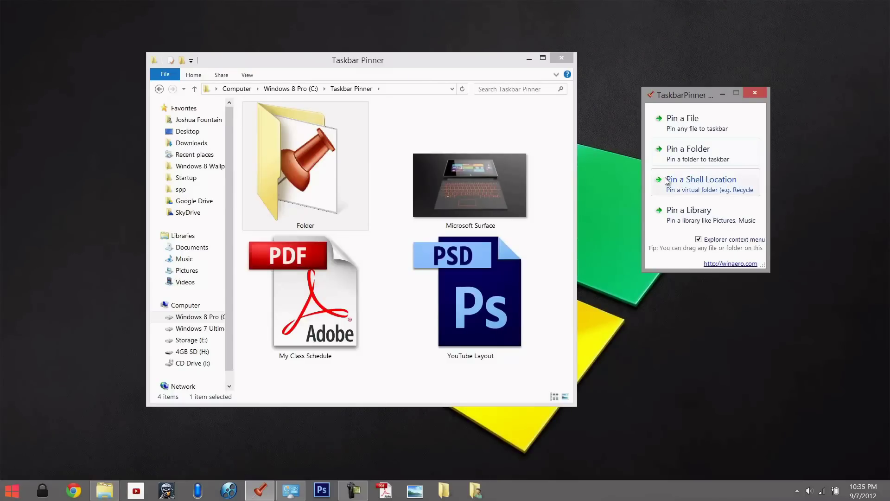
Step: Tick Computer, Programs and Features, and Windows Update in the shell location list and pin them
{"action": "left_click", "coordinate": [677, 185]}
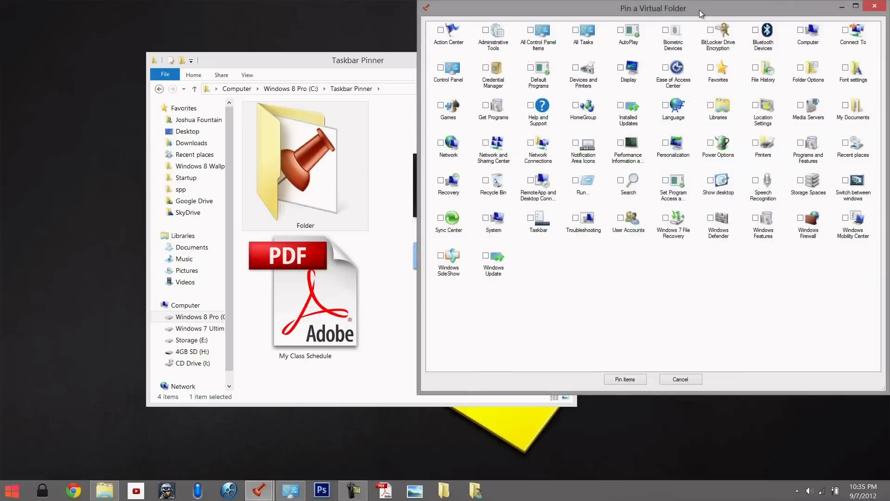
{"action": "left_click_drag", "start_coordinate": [701, 14], "coordinate": [408, 46]}
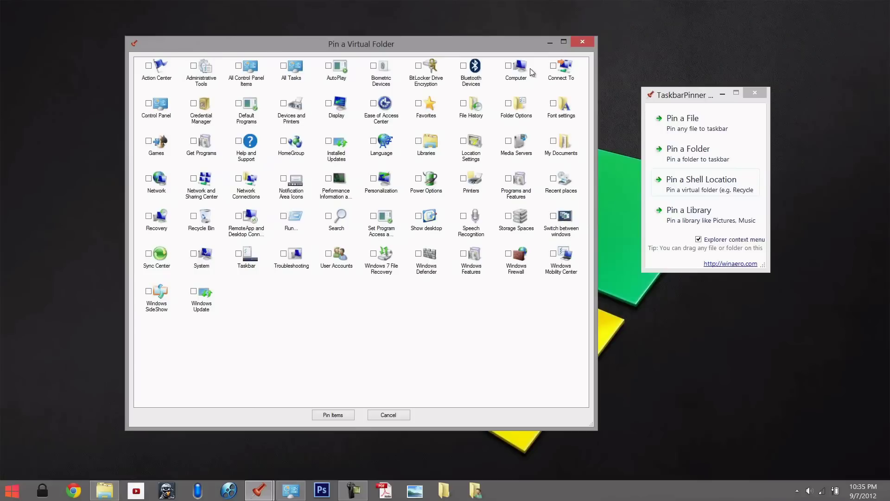
{"action": "left_click", "coordinate": [509, 66]}
{"action": "left_click", "coordinate": [508, 179]}
{"action": "left_click", "coordinate": [194, 291]}
{"action": "left_click", "coordinate": [341, 416]}
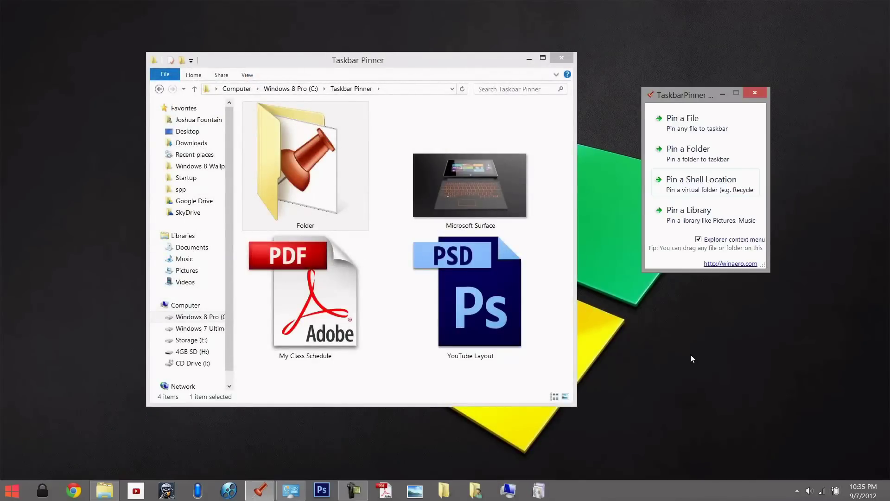
{"action": "left_click", "coordinate": [675, 213]}
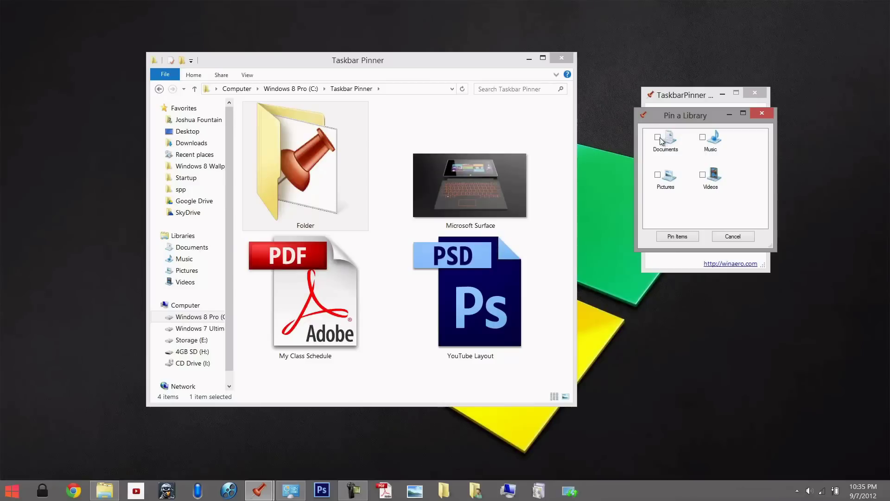
Step: Tick the Documents, Music, Pictures and Videos libraries and submit them with Pin Items
{"action": "left_click", "coordinate": [661, 175]}
{"action": "left_click", "coordinate": [703, 175]}
{"action": "left_click", "coordinate": [702, 137]}
{"action": "left_click", "coordinate": [678, 236]}
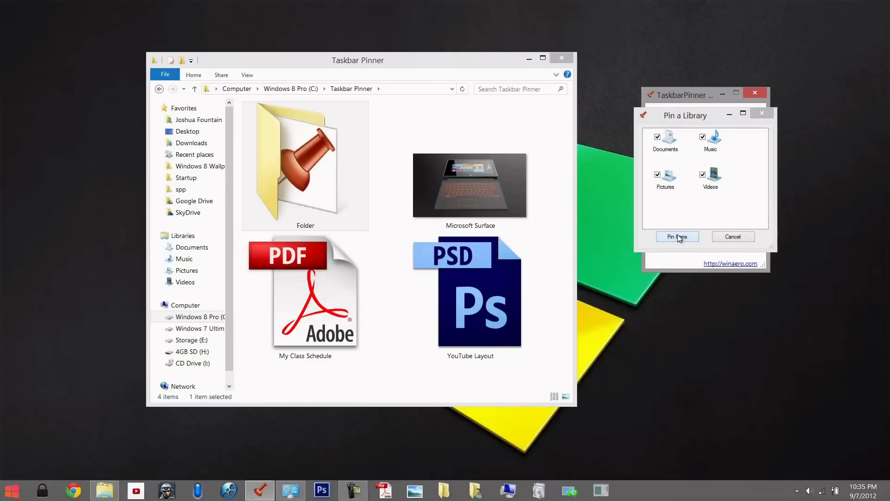